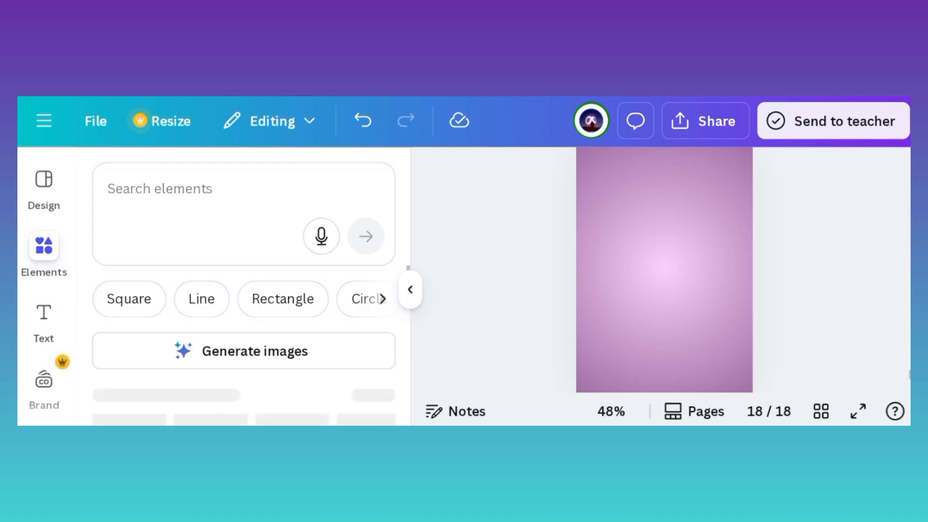
Step: Add an arch from the recently used shapes, rotate it so the rounded end faces right, and flatten it against the page's left edge
scroll(244, 334, "down", 2)
scroll(243, 334, "down", 1)
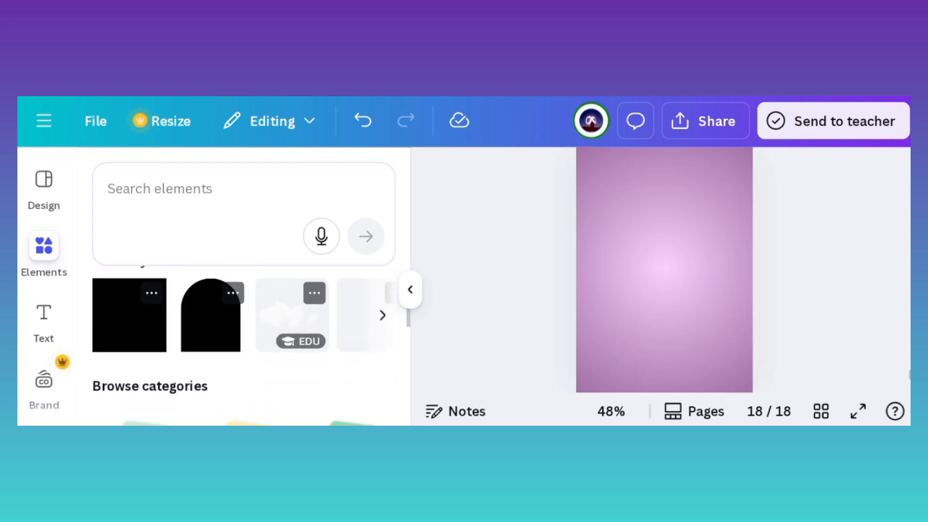
left_click(210, 314)
left_click_drag(561, 251, 548, 389)
left_click_drag(471, 289, 409, 340)
left_click_drag(524, 293, 539, 293)
left_click_drag(474, 245, 474, 306)
Step: Fill the arch with the light-pink-to-dark-purple linear gradient from the document colors
left_click(191, 173)
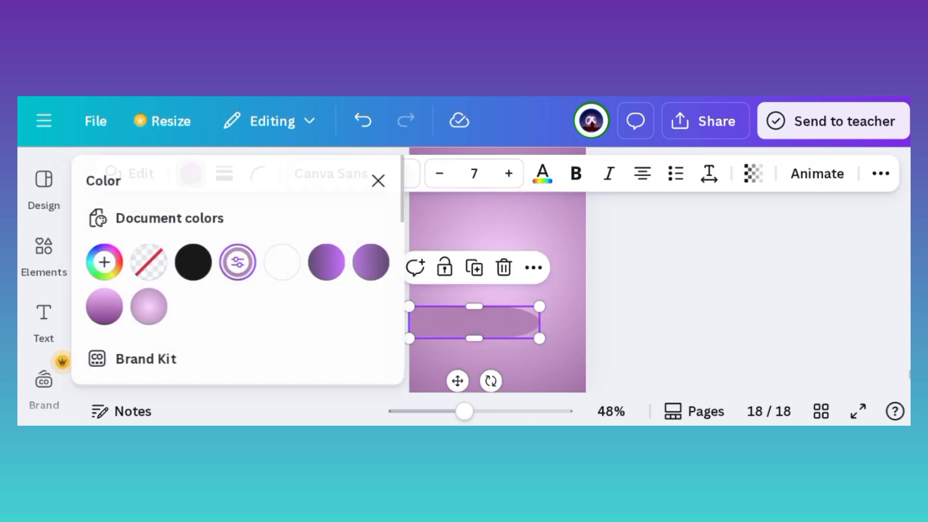
left_click(111, 351)
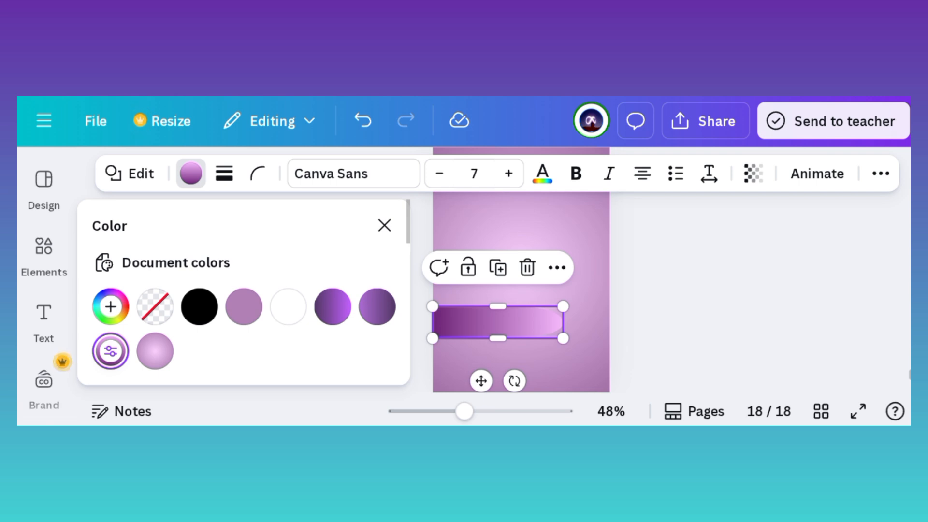
left_click(111, 306)
scroll(235, 194, "down", 1)
left_click(385, 225)
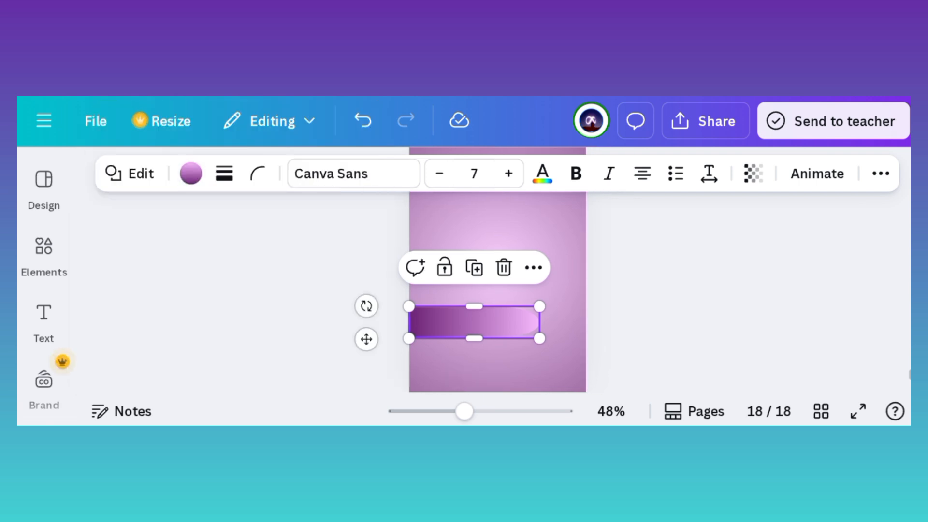
left_click(754, 290)
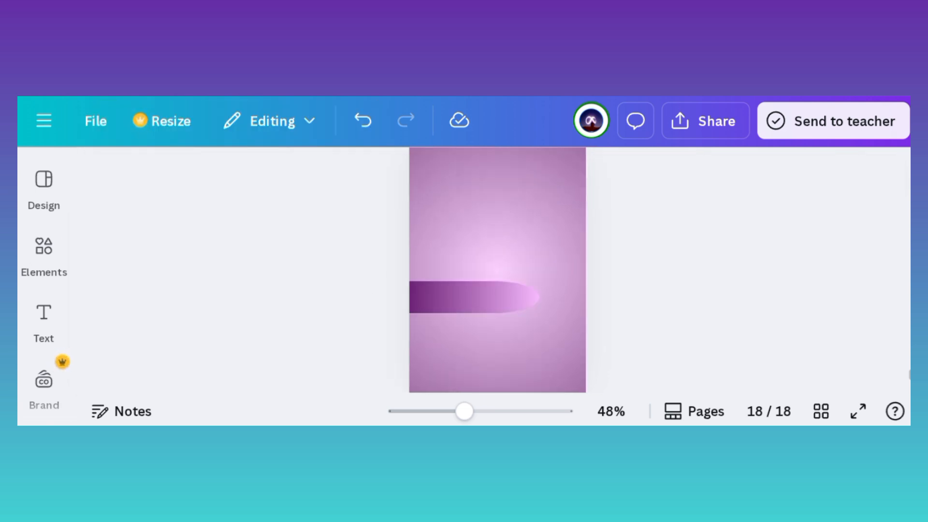
Step: Add a square, place it at the page's left edge below the arch, and match its width and top to the arch's middle
left_click(43, 256)
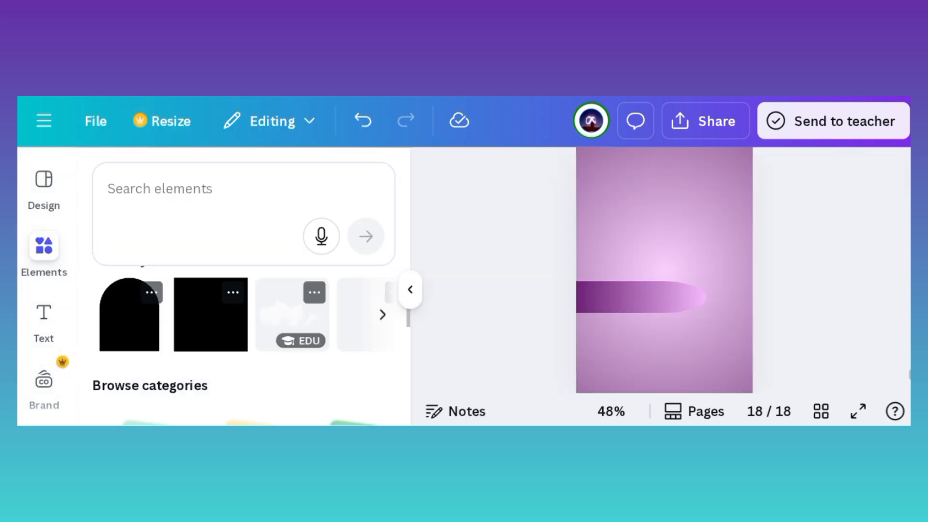
left_click(211, 315)
left_click(410, 290)
left_click_drag(470, 298, 416, 364)
mouse_move(470, 305)
left_mouse_down()
mouse_move(474, 372)
mouse_move(463, 372)
mouse_move(539, 372)
mouse_move(474, 297)
left_mouse_up()
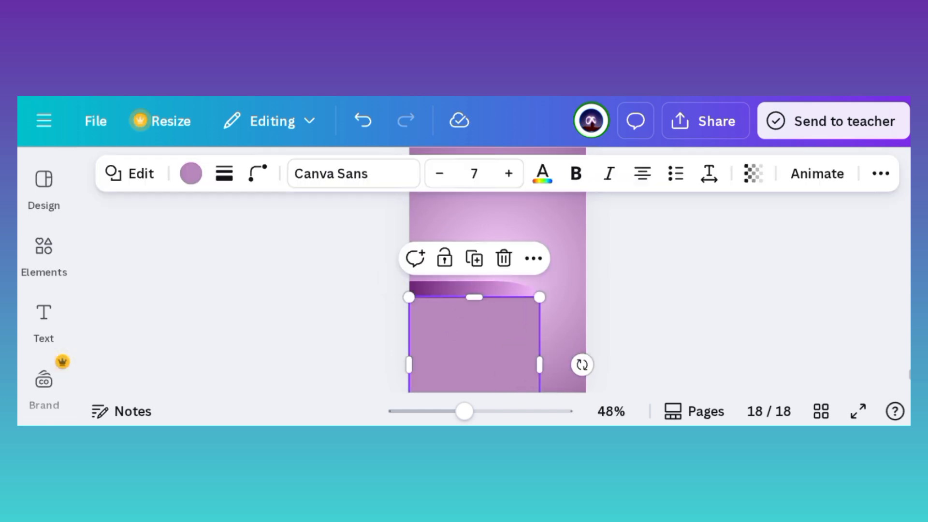
Step: Send the square one layer backward so it sits behind the arch
left_click(881, 174)
left_click(819, 214)
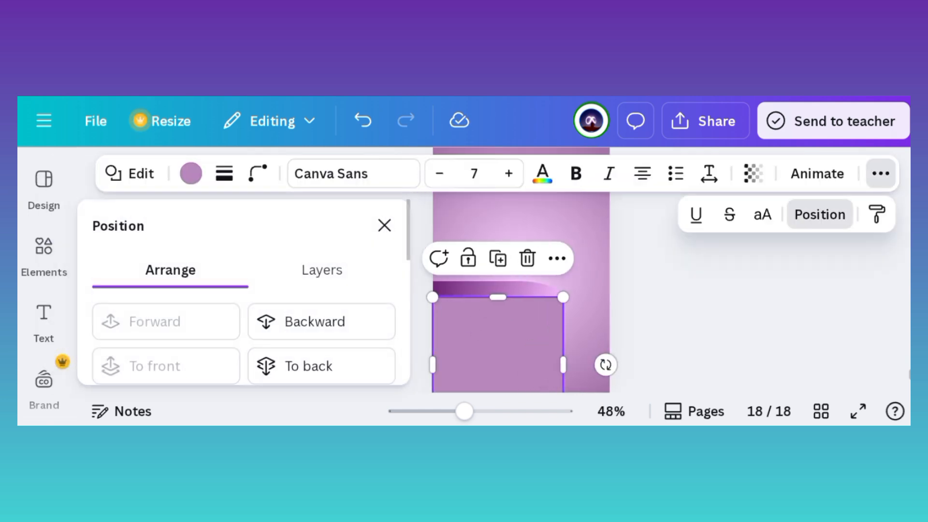
left_click(313, 321)
left_click(383, 225)
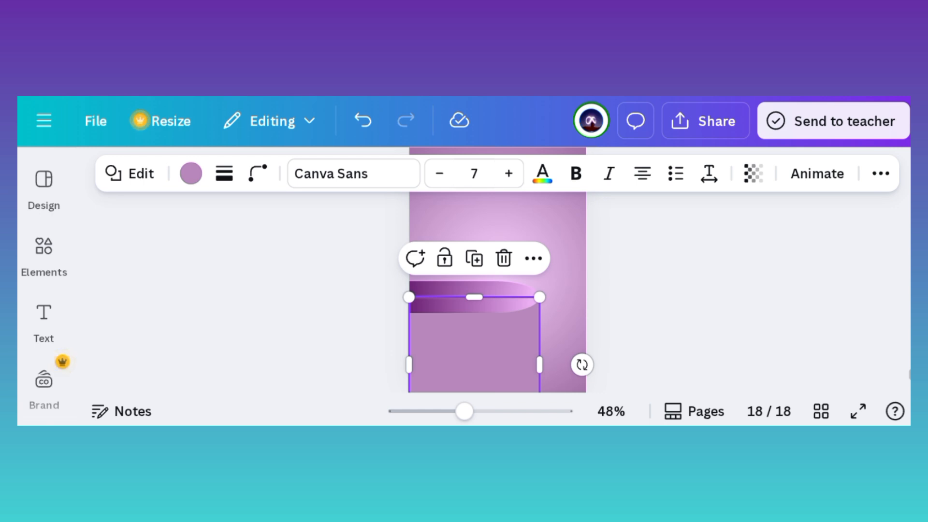
Step: Fill the square with the horizontal dark-purple-to-violet gradient from the document colors
left_click(191, 174)
left_click(332, 306)
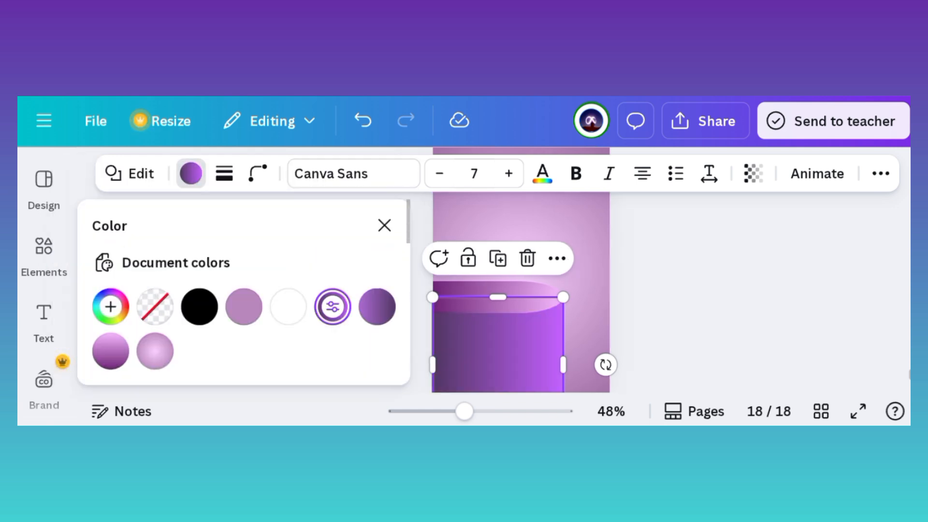
left_click(110, 306)
scroll(232, 217, "down", 1)
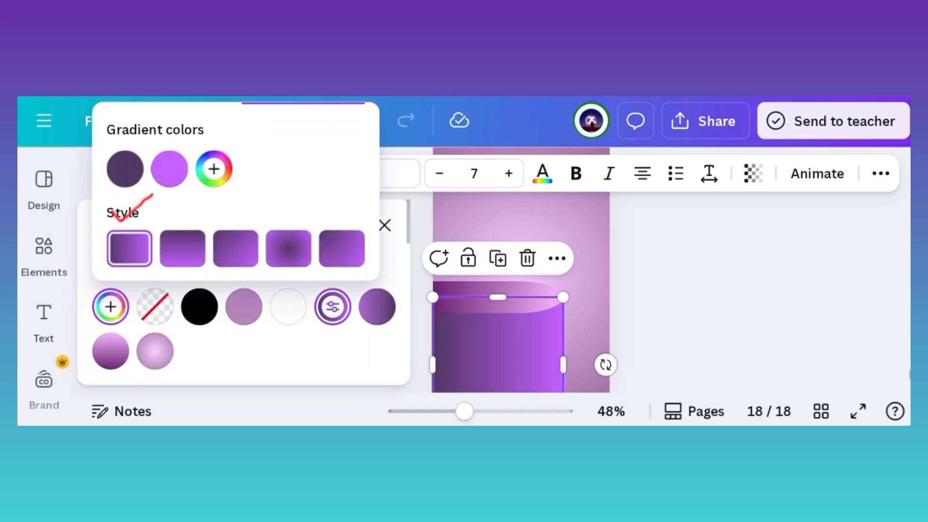
left_click(384, 225)
left_click(252, 290)
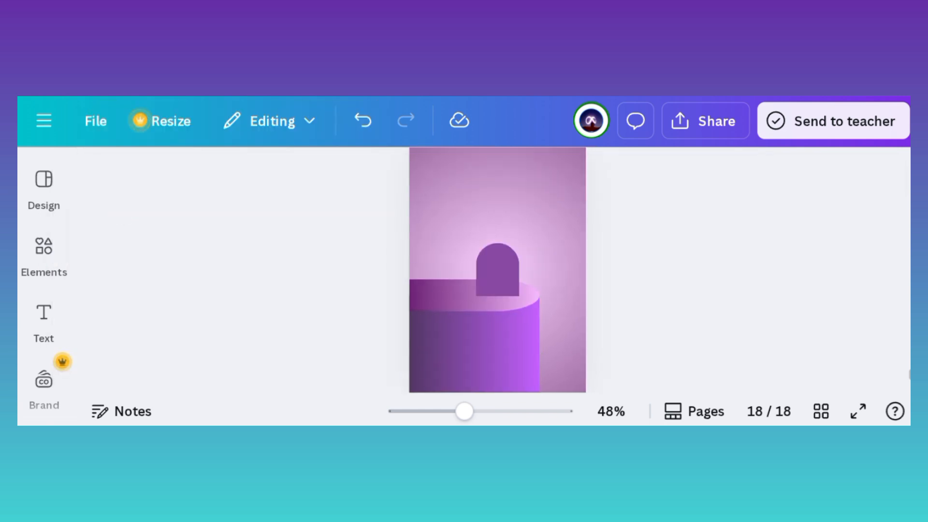
Step: Add a second, larger arch with its rounded end facing left and place it at the page's right edge, higher than the first
left_click(497, 270)
left_click_drag(561, 254, 484, 206)
left_click_drag(524, 292, 624, 372)
left_click_drag(547, 309, 539, 270)
left_click(251, 290)
left_click(540, 270)
left_click_drag(540, 331, 540, 284)
left_click_drag(539, 208, 557, 245)
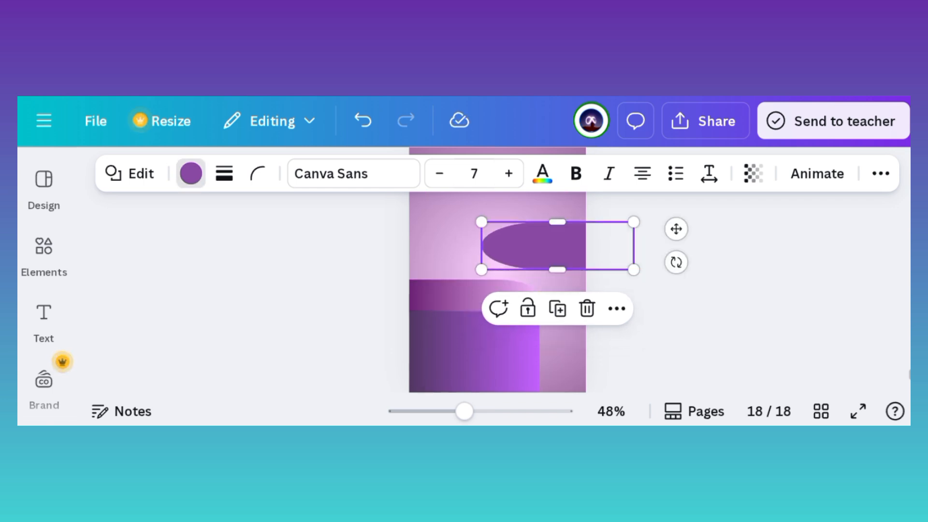
Step: Fill the second arch with the light-pink-to-dark-purple gradient from the document colors
left_click(190, 173)
left_click(110, 351)
left_click(384, 225)
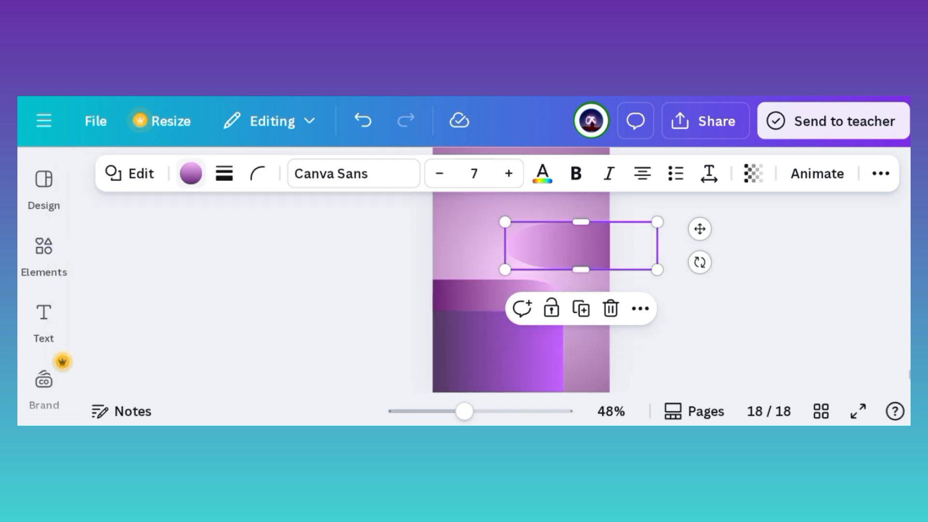
left_click(735, 319)
Step: Place a copy of the gradient square under the second arch and stretch it down past the page's lower edge
left_click(477, 348)
left_click_drag(476, 348, 549, 298)
left_click_drag(546, 381, 545, 419)
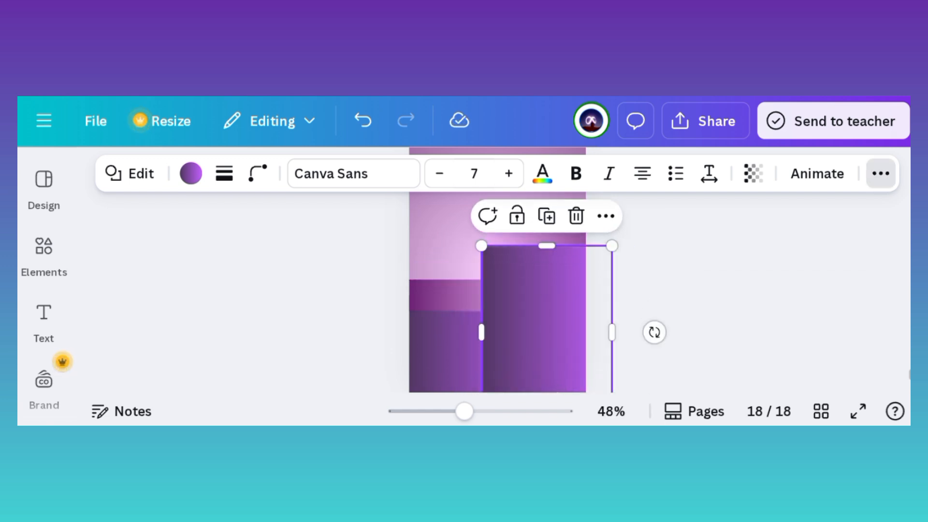
Step: Send the copied square backward behind the second arch and the front podium
left_click(880, 173)
left_click(820, 214)
left_click(322, 322)
left_click(385, 226)
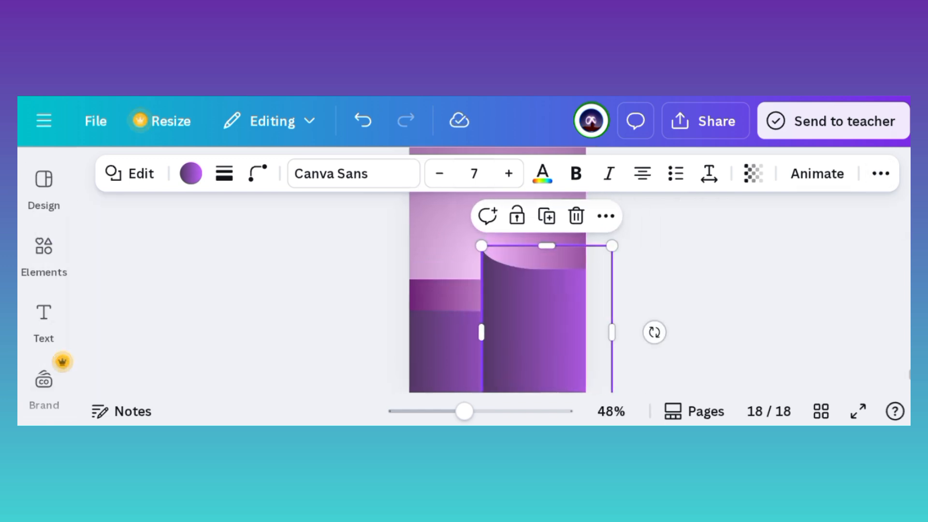
left_click(881, 173)
left_click(819, 213)
left_click(314, 321)
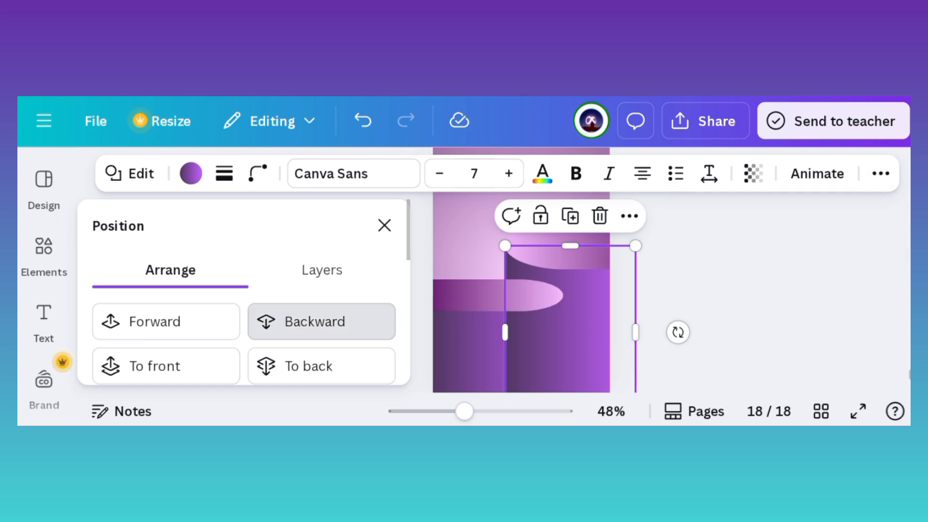
left_click(384, 225)
left_click(773, 299)
Step: Insert the uploaded serum bottle image on the page and remove its background
scroll(44, 300, "down", 2)
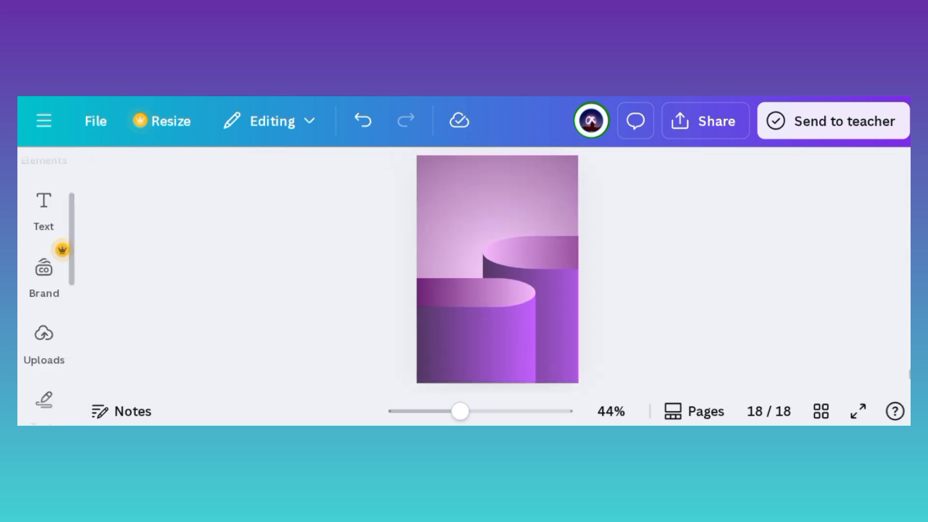
left_click(44, 334)
left_click(128, 397)
left_click(411, 290)
left_click(725, 289)
left_click(497, 270)
left_click(266, 173)
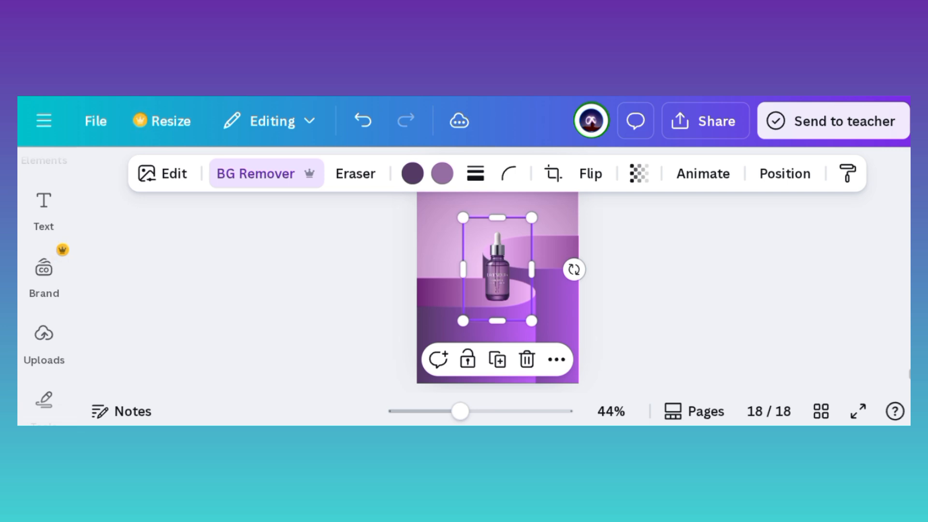
Step: Crop the bottle image tightly on all four sides
mouse_move(497, 218)
left_mouse_down()
mouse_move(497, 236)
mouse_move(497, 224)
left_mouse_up()
left_click_drag(497, 321, 498, 307)
left_click_drag(532, 266, 521, 266)
left_click_drag(463, 265, 476, 266)
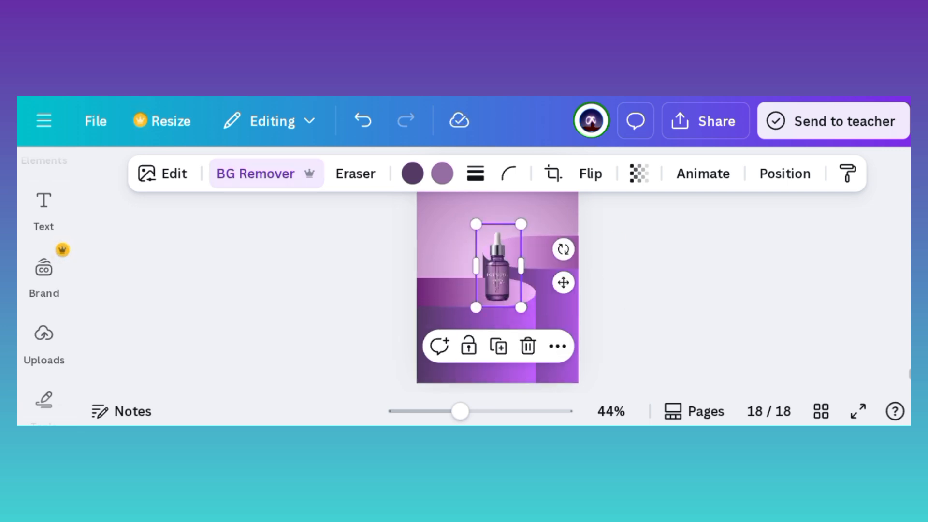
Step: Enlarge the bottle, tilt it to the right and position it over the top of the front podium
left_click_drag(521, 224, 555, 162)
left_click_drag(598, 234, 624, 328)
left_click_drag(512, 317, 514, 269)
left_click(547, 227)
scroll(498, 266, "up", 3)
left_click_drag(515, 217, 485, 282)
scroll(498, 266, "down", 3)
left_click_drag(548, 211, 562, 202)
left_click(628, 270)
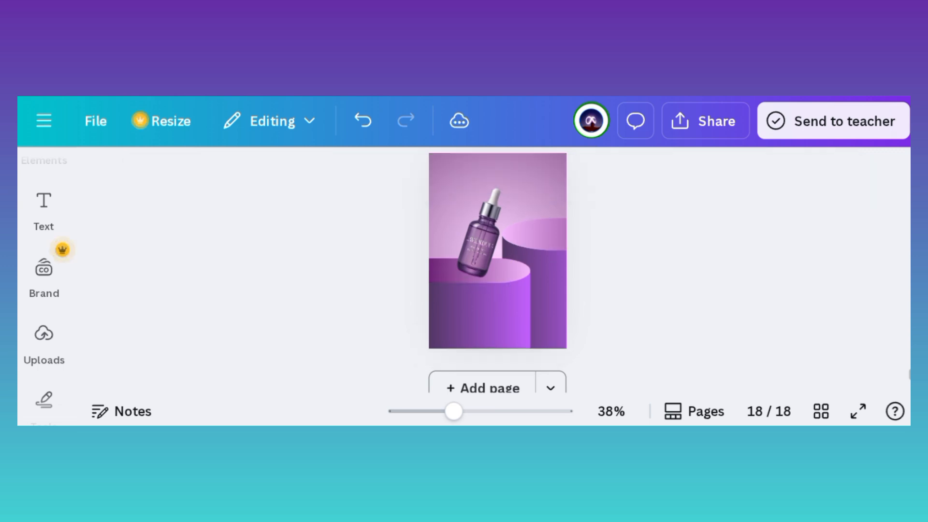
Step: Fine-tune the bottle's position and increase its tilt slightly above the front podium
scroll(498, 266, "up", 3)
left_click(469, 247)
left_click_drag(469, 246, 461, 243)
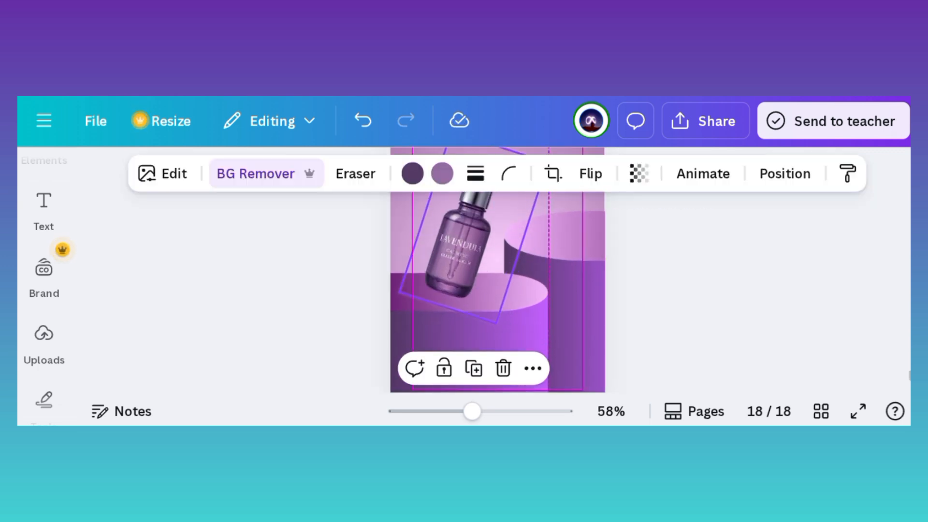
left_click_drag(562, 256, 607, 309)
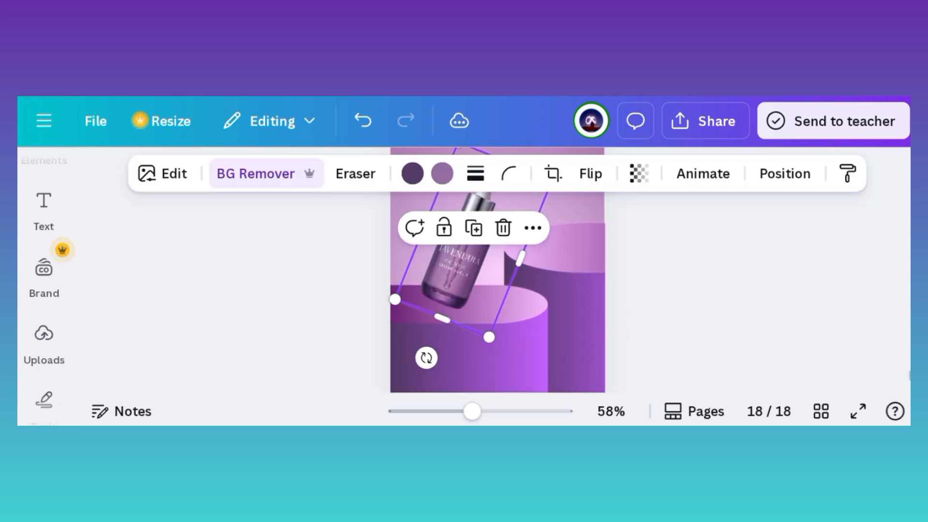
left_click(629, 271)
Step: Duplicate the bottle, make the copy smaller, tilt it the opposite way and place it above the rear podium
left_click(466, 261)
left_click(481, 216)
left_click_drag(505, 347, 497, 297)
left_click_drag(560, 254, 595, 242)
left_click_drag(486, 244, 552, 224)
scroll(498, 271, "up", 2)
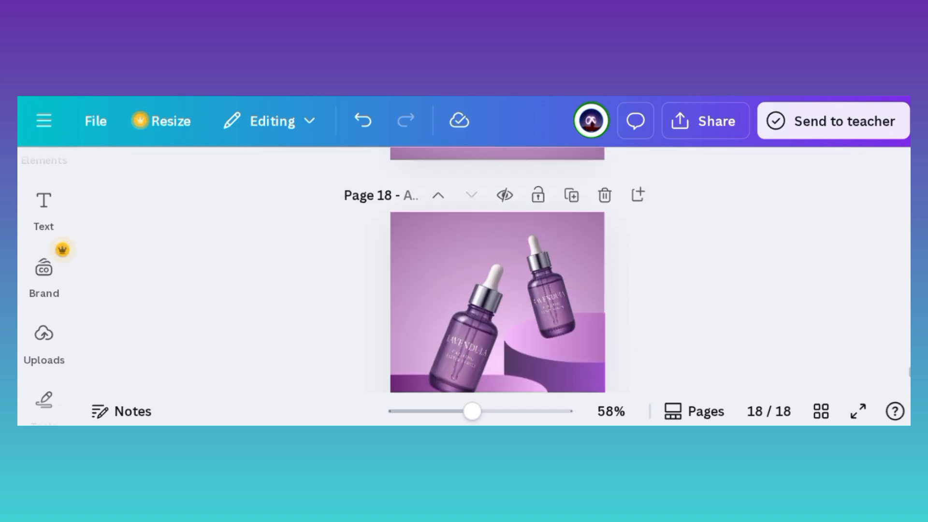
Step: Shrink the second bottle further and adjust its tilt and position so it floats just above the rear podium
left_click(701, 300)
left_click(551, 295)
left_click_drag(498, 233, 531, 264)
left_click_drag(568, 299, 533, 293)
left_click_drag(570, 327, 589, 346)
left_click_drag(544, 303, 544, 295)
left_click(701, 300)
scroll(701, 300, "down", 1)
left_click(543, 251)
mouse_move(543, 251)
left_mouse_down()
mouse_move(541, 237)
mouse_move(544, 252)
left_mouse_up()
left_click(701, 299)
scroll(701, 300, "down", 1)
scroll(701, 300, "up", 1)
scroll(44, 290, "up", 2)
Step: Add the soft dark shadow graphic from the recently used elements and place it beneath the front bottle
left_click(44, 247)
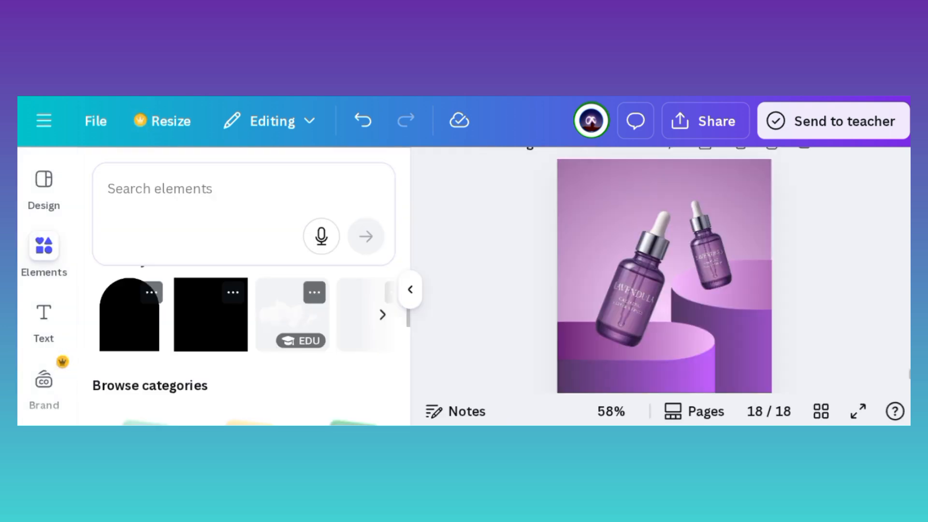
scroll(244, 315, "right", 3)
left_click(278, 315)
left_click(410, 290)
left_click(700, 300)
left_click_drag(497, 310, 442, 355)
left_click(701, 300)
Step: Place a copy of the shadow on the rear podium beneath the smaller bottle
left_click(568, 299)
left_click(567, 246)
left_click(539, 173)
left_click(553, 222)
left_click(701, 300)
scroll(498, 276, "down", 2)
scroll(497, 275, "up", 1)
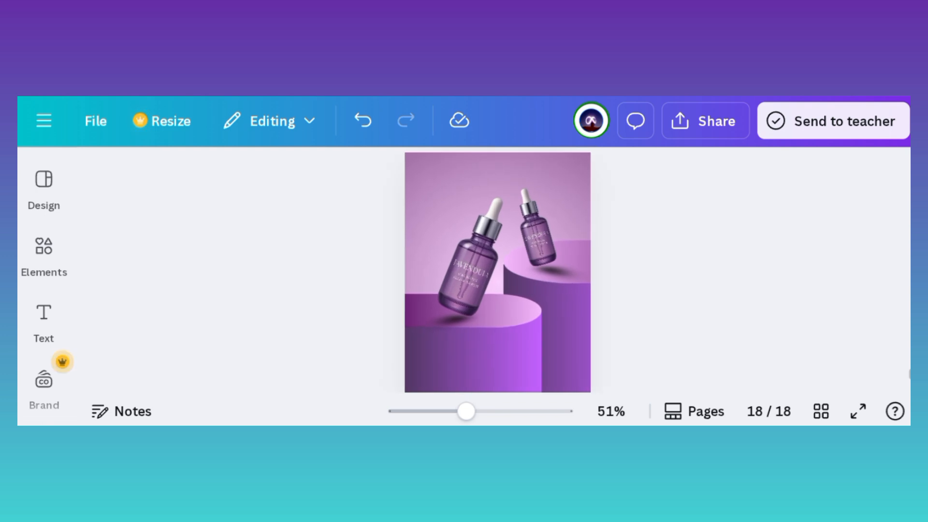
Step: Add the thin white light streak from the recently used elements and lengthen it beside the front bottle
left_click(44, 247)
left_click(278, 315)
left_click(410, 290)
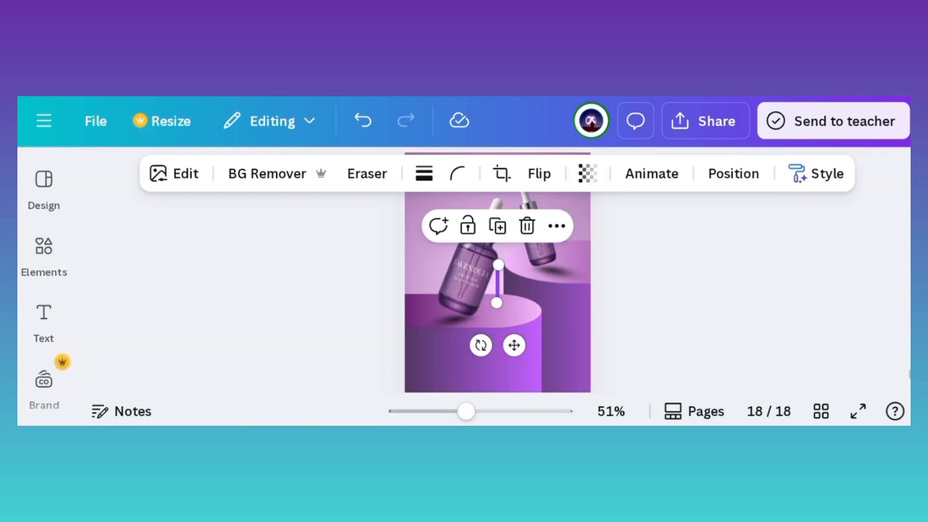
left_click_drag(498, 265, 500, 225)
left_click(701, 299)
left_click(472, 278)
left_click(701, 300)
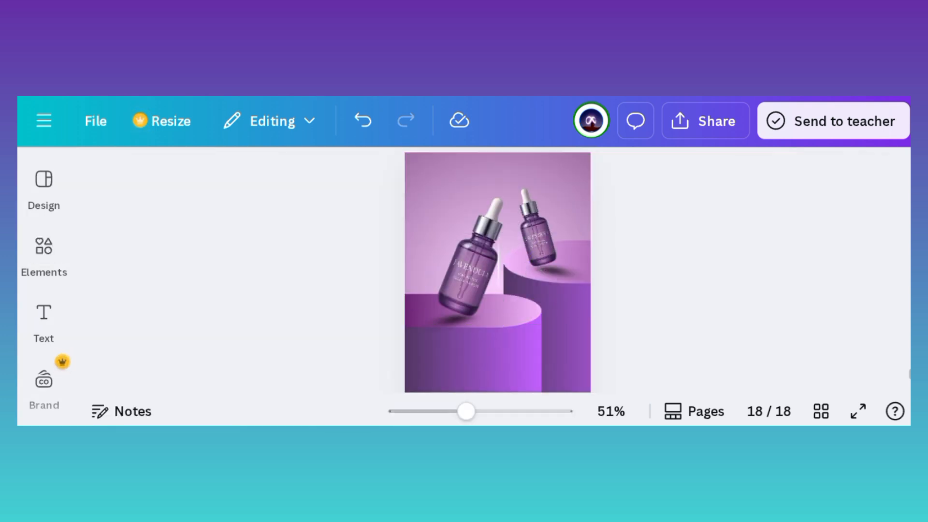
Step: Tilt the light streak to match the front bottle and align it along the bottle's left edge as a highlight
left_click(499, 266)
left_click_drag(524, 265, 616, 309)
left_click_drag(532, 295, 483, 306)
left_click(700, 300)
scroll(498, 280, "up", 5)
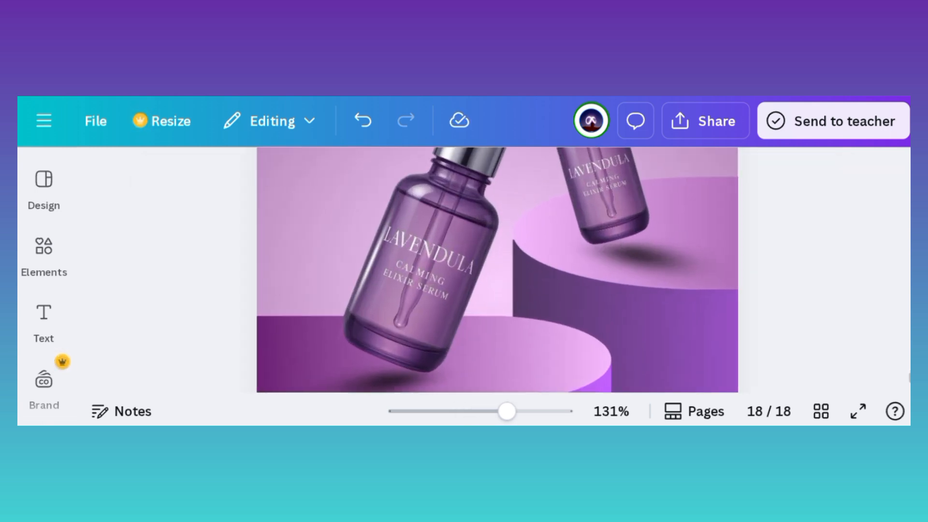
scroll(498, 247, "up", 3)
left_click(306, 271)
left_click_drag(346, 307, 347, 284)
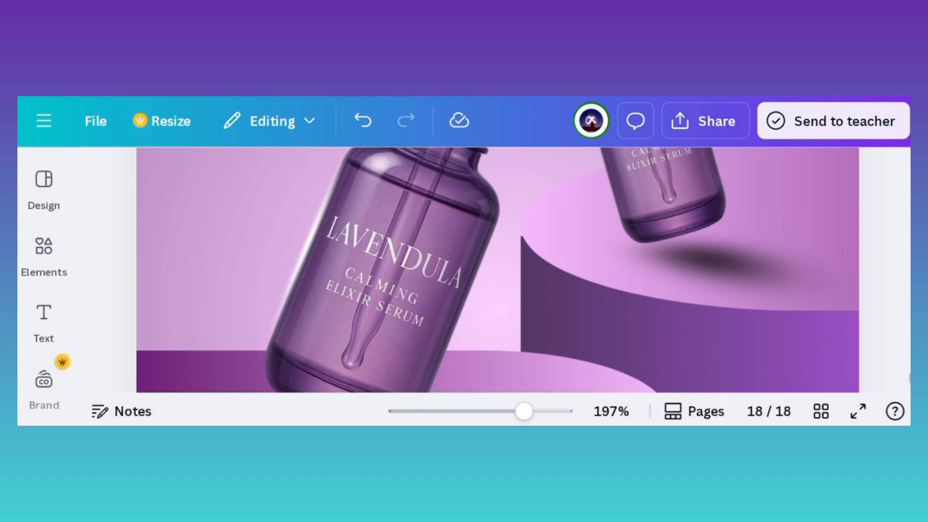
Step: Copy the light streak to the smaller bottle, rotate it to match the bottle's tilt and align it with the right edge
scroll(495, 266, "down", 4)
left_click_drag(363, 357, 430, 378)
left_click_drag(481, 353, 661, 318)
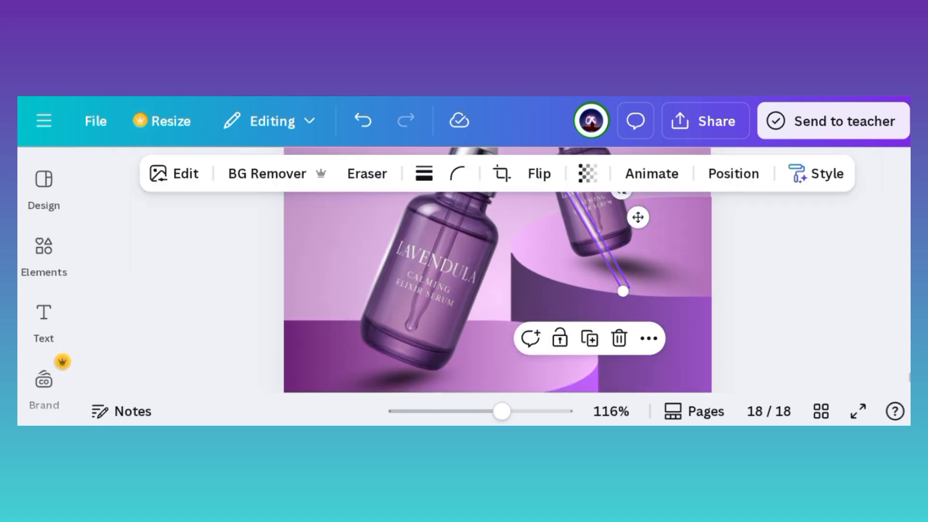
scroll(498, 271, "up", 2)
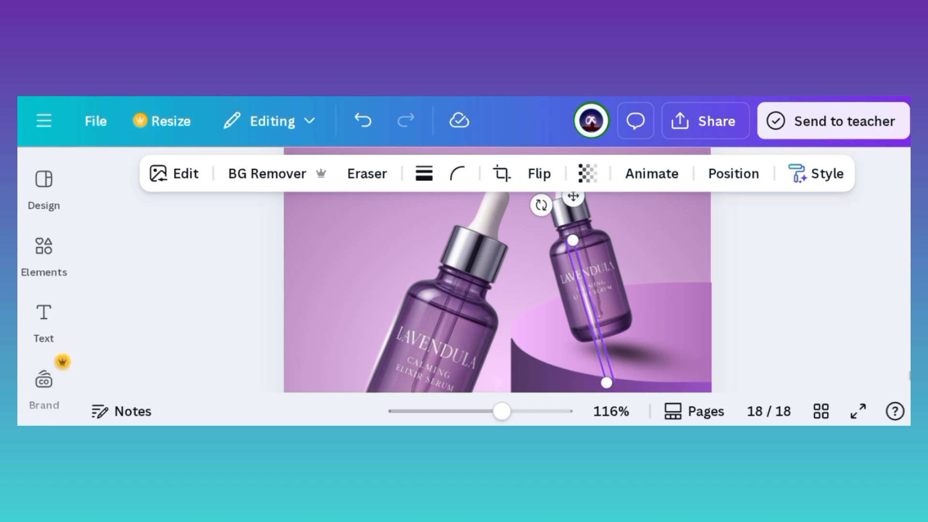
left_click_drag(590, 312, 622, 280)
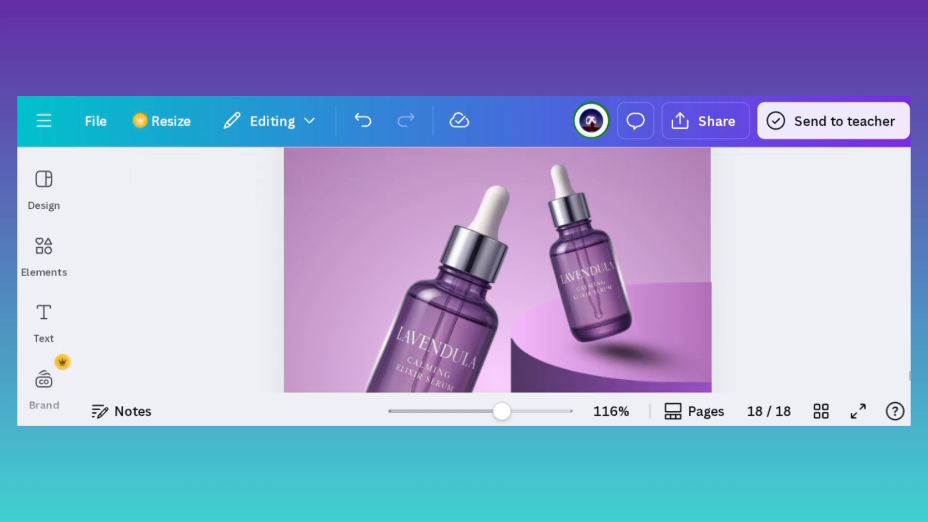
Step: Fine-tune the position and angle of the shadow under the smaller bottle
scroll(497, 270, "down", 1)
scroll(498, 269, "down", 2)
scroll(497, 270, "up", 4)
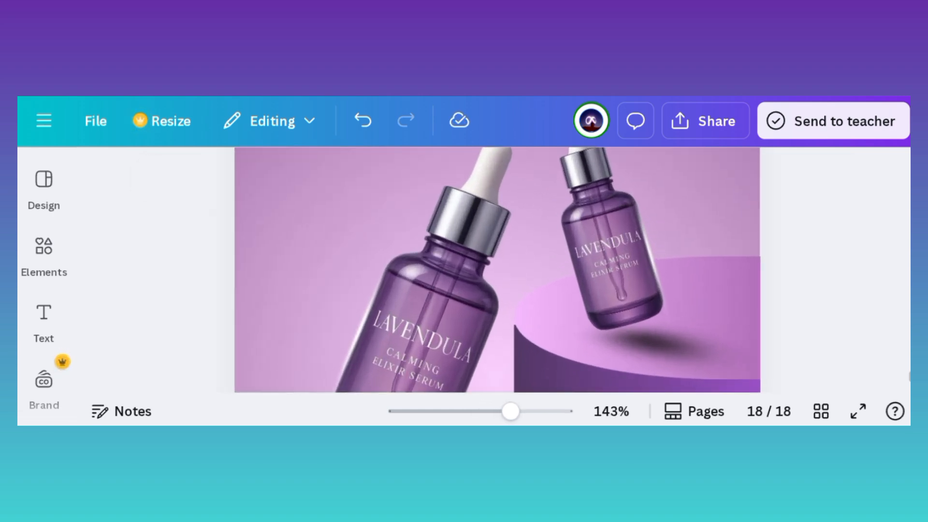
left_click(671, 343)
left_click_drag(672, 344, 660, 300)
mouse_move(694, 238)
left_mouse_down()
mouse_move(700, 271)
mouse_move(696, 247)
left_mouse_up()
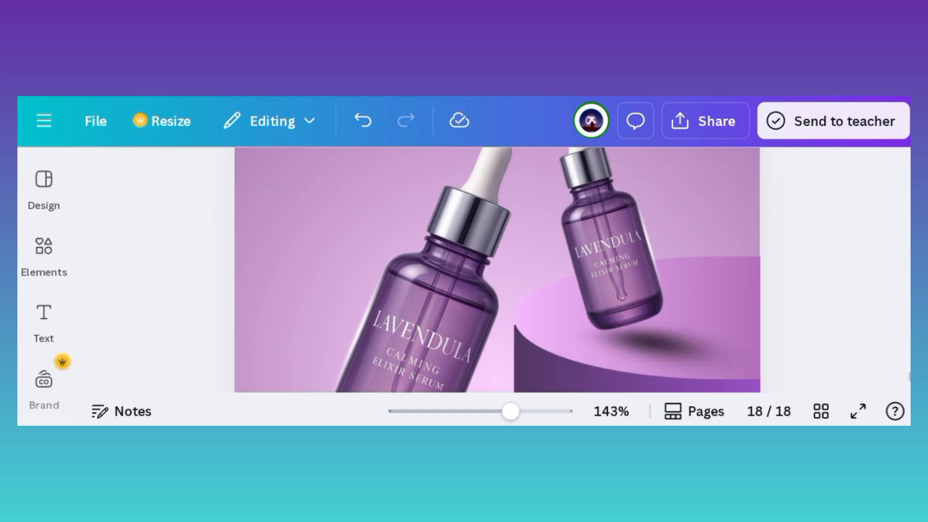
Step: Add the white cloud from the recently used elements and move it to the left side of the front bottle
scroll(497, 270, "down", 1)
scroll(497, 270, "down", 4)
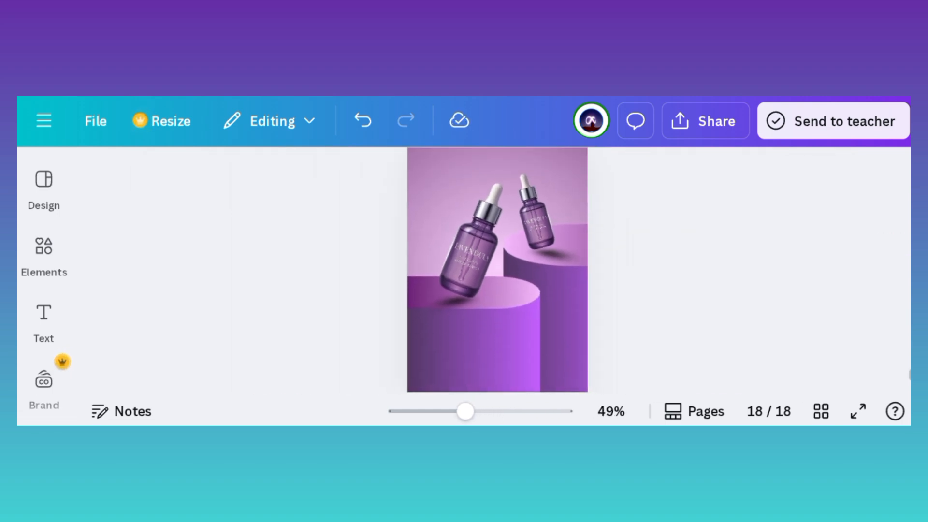
left_click(44, 254)
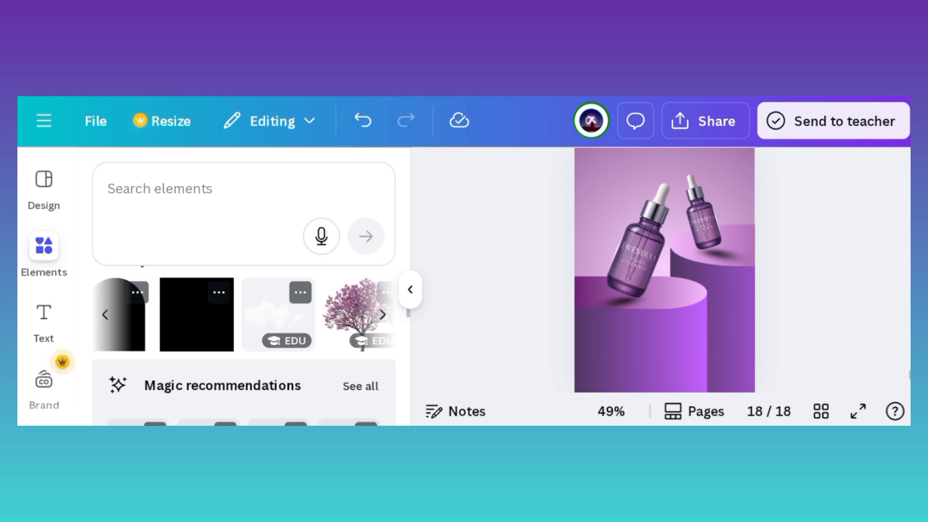
left_click(279, 314)
left_click(410, 289)
left_click(725, 290)
scroll(497, 270, "up", 1)
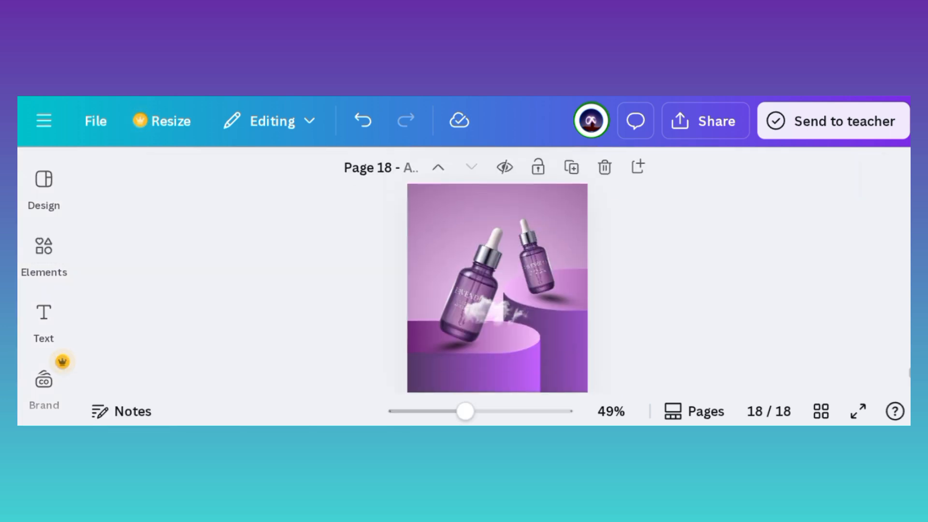
left_click(497, 311)
left_click_drag(497, 311, 446, 290)
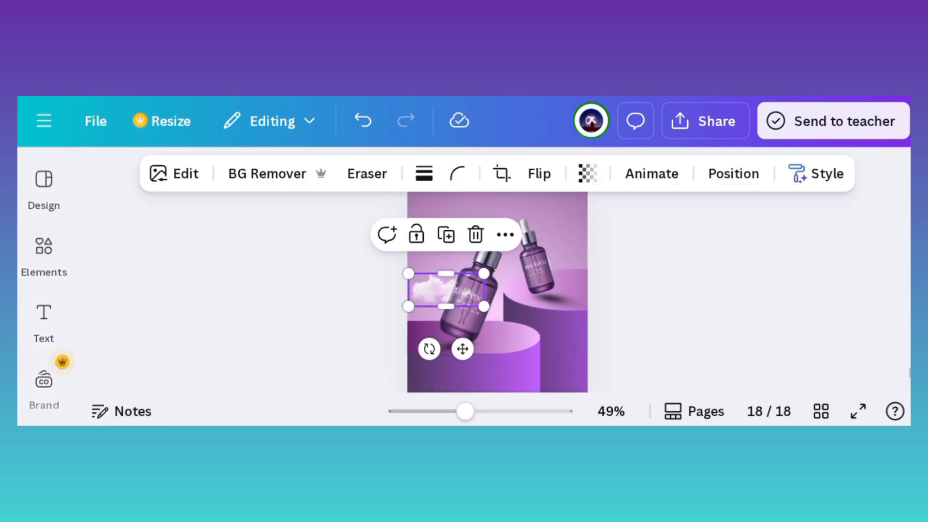
Step: Flip the cloud horizontally, enlarge it and place it beside the front bottle's neck
left_click(540, 173)
left_click(553, 219)
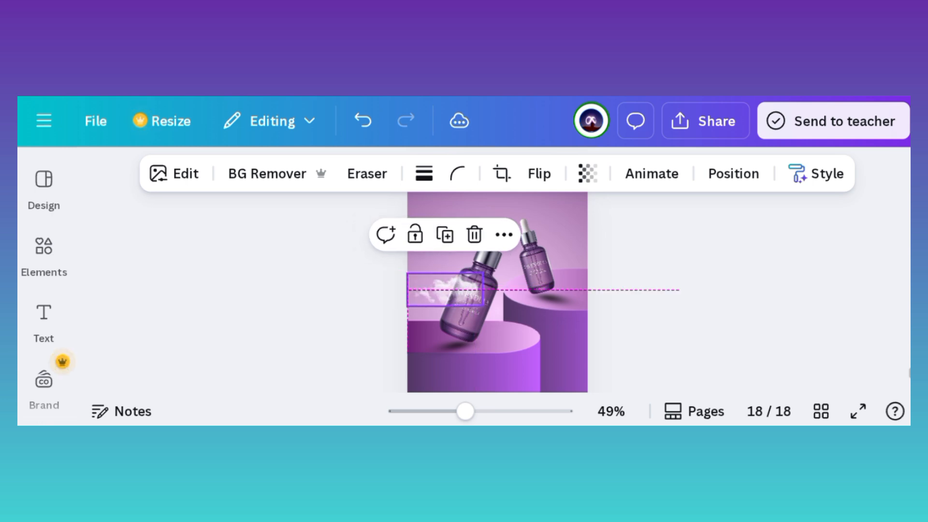
left_click_drag(483, 274, 504, 231)
left_click(701, 290)
Step: Send the larger cloud beside the front bottle's neck back in the layer order so it sits behind the bottle
left_click(455, 251)
left_click(733, 174)
left_click(321, 321)
left_click(320, 322)
left_click(384, 225)
left_click(701, 290)
Step: Send the smaller lower-left cloud back in the layer order behind the front bottle
left_click(437, 293)
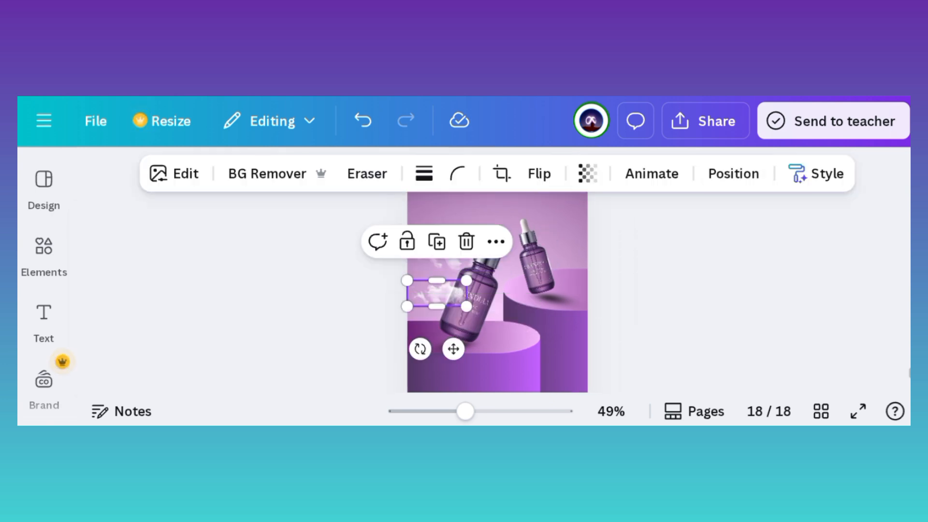
left_click(733, 174)
left_click(384, 225)
left_click(701, 290)
Step: Duplicate the larger cloud, flip the copy and fit it into the page's upper-right corner above the smaller bottle
left_click(455, 251)
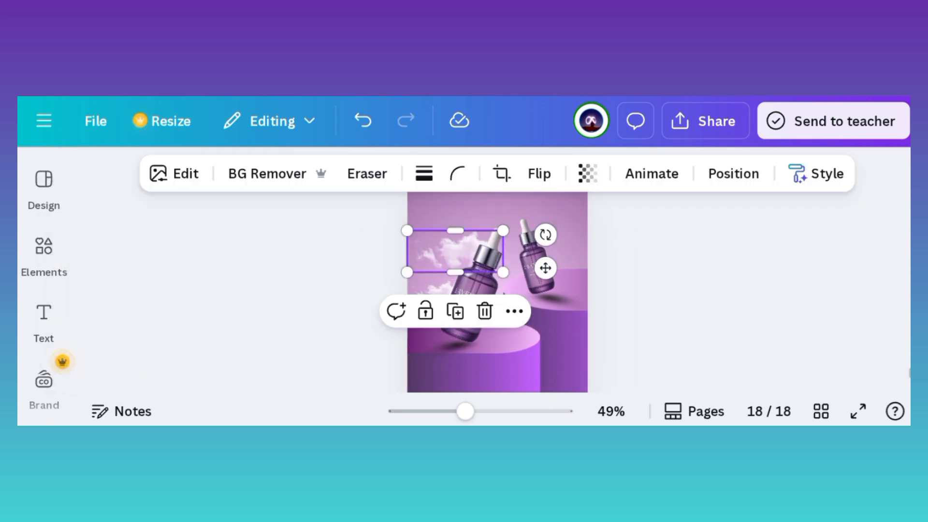
left_click(455, 311)
left_click(539, 174)
left_click(553, 221)
left_click_drag(462, 257, 510, 217)
scroll(497, 292, "up", 1)
left_click_drag(509, 278, 540, 271)
Step: Place another cloud beside the smaller bottle's right side and send it behind the bottle
left_click_drag(492, 251, 560, 315)
left_click(549, 318)
left_click(733, 173)
left_click(384, 225)
left_click(739, 309)
scroll(497, 290, "down", 1)
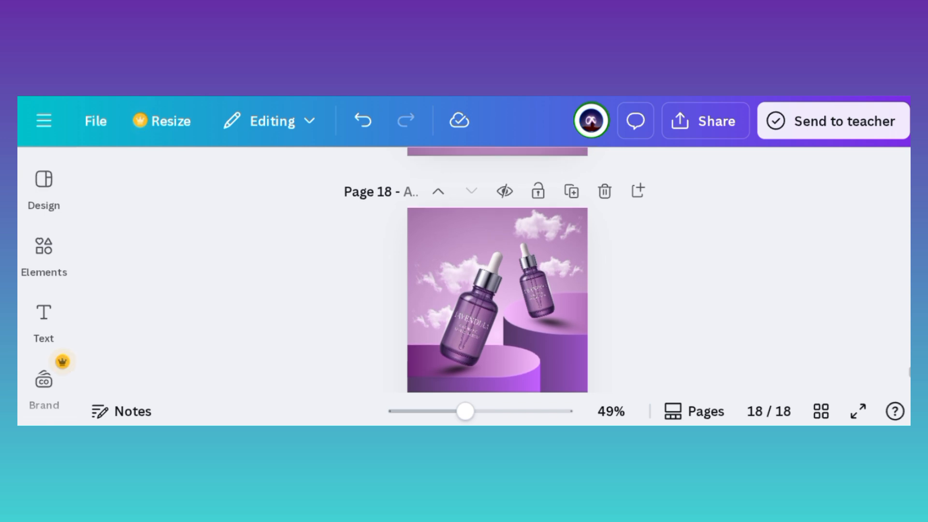
Step: Add a heading reading "LAVENDULA" and place it near the top of the page
left_click(44, 319)
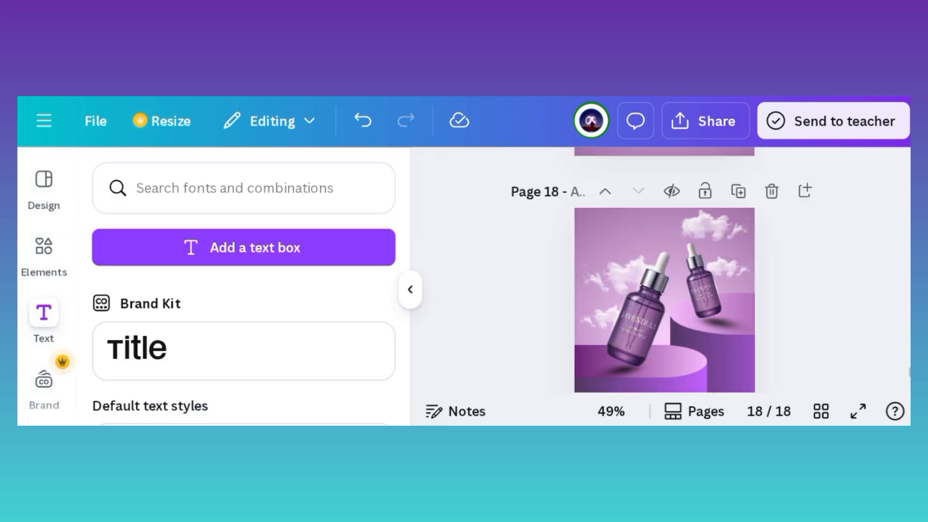
scroll(244, 338, "down", 2)
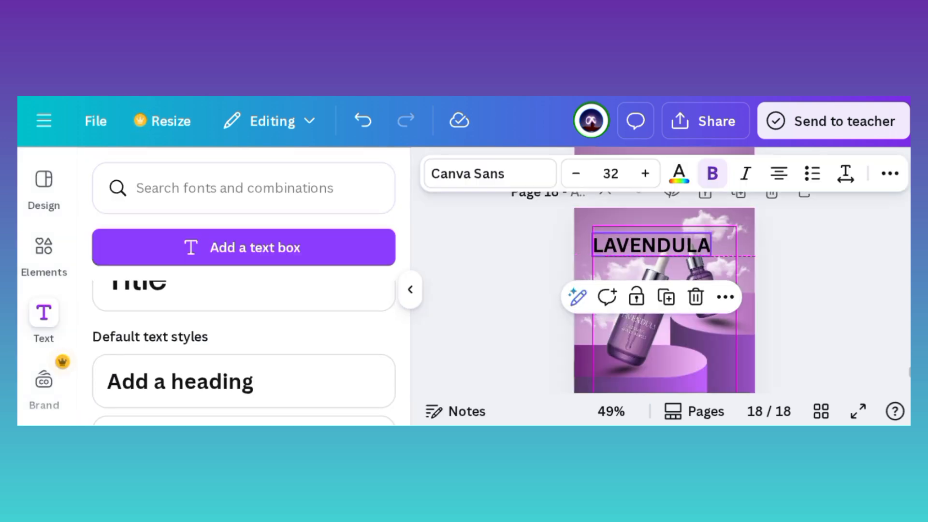
left_click_drag(651, 245, 641, 238)
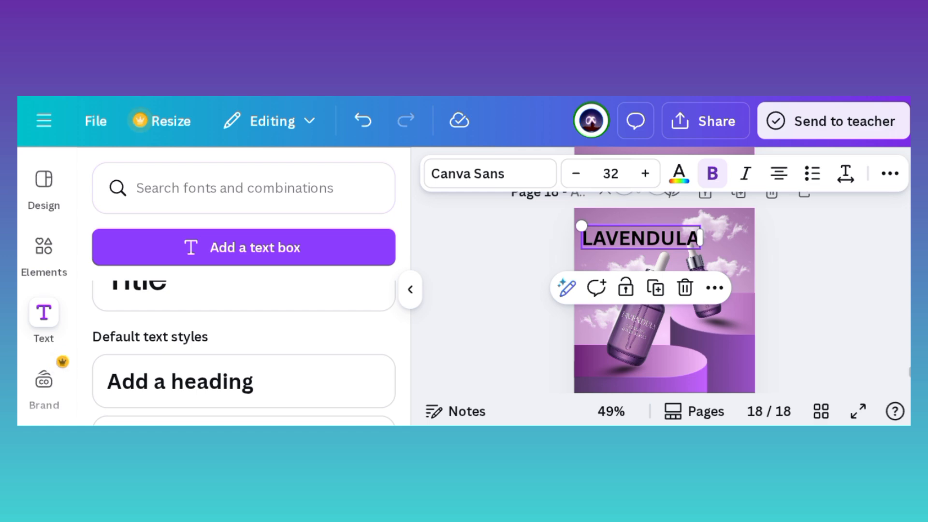
left_click(409, 289)
Step: Change the "LAVENDULA" heading's font to Kingred Modern
left_click(159, 173)
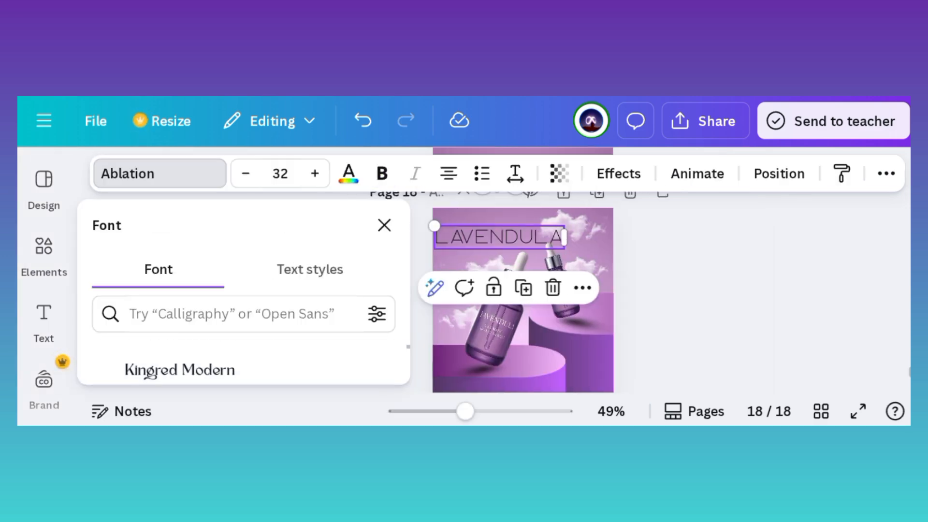
left_click(179, 368)
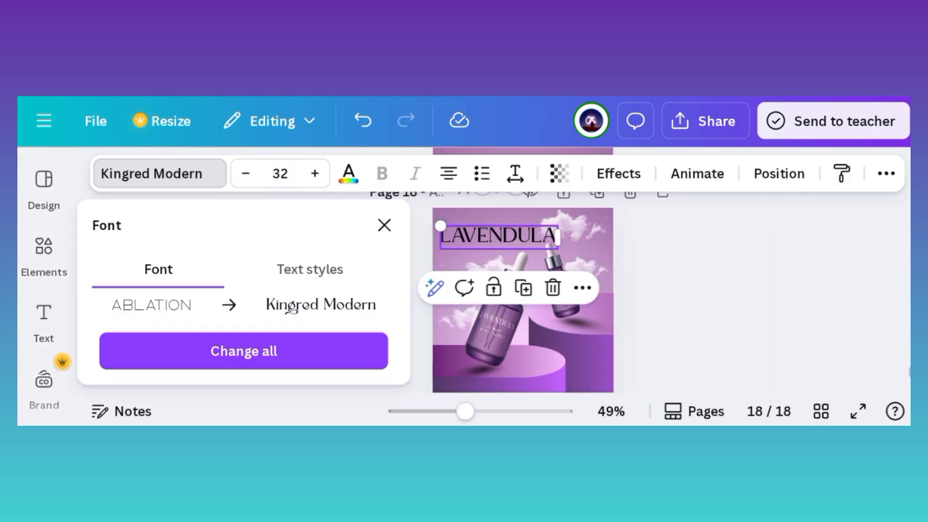
left_click(384, 226)
Step: Shrink the "LAVENDULA" heading and position it in the page's upper-left corner beside the top cloud
scroll(522, 290, "up", 4)
left_click(459, 249)
left_click_drag(554, 272, 518, 263)
left_click_drag(440, 249, 446, 241)
left_click(739, 290)
Step: Set the "LAVENDULA" heading's text colour to white
left_click(447, 241)
left_click(348, 174)
left_click(200, 306)
left_click(385, 225)
left_click(739, 290)
scroll(497, 290, "down", 4)
Step: Add a subheading reading "Calming Elexier Serum"
left_click(44, 319)
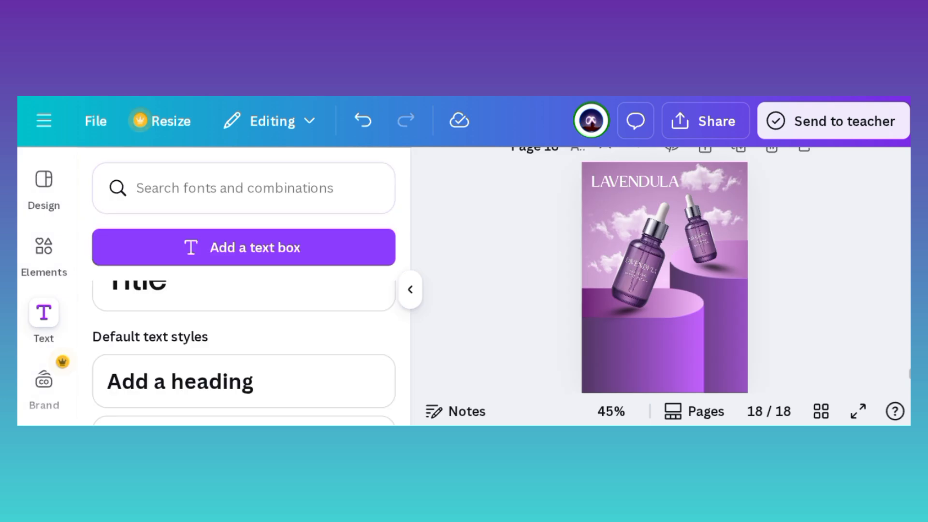
scroll(244, 355, "down", 2)
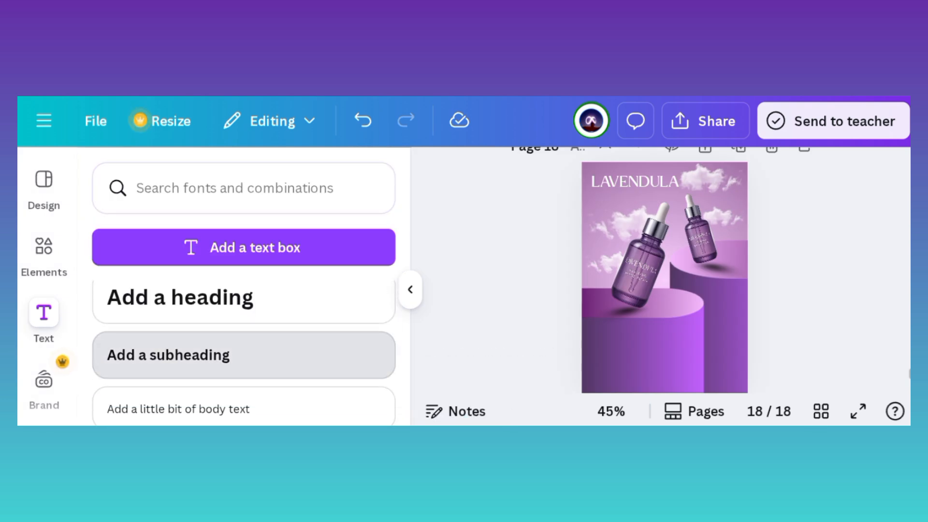
left_click(244, 355)
type("Calming Elexie Serum")
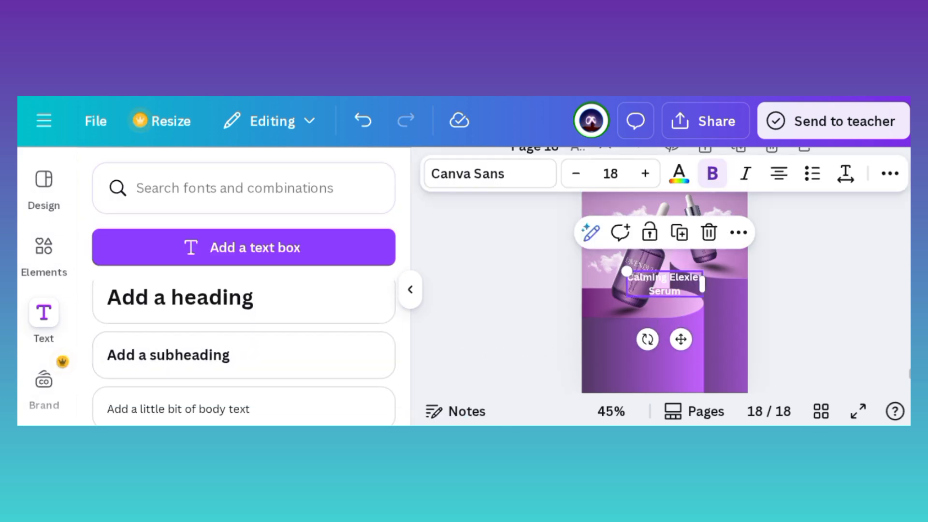
left_click(411, 290)
Step: Change the "Calming Elexier Serum" subheading's font to Ablation
left_click(160, 174)
scroll(244, 355, "down", 3)
left_click(165, 358)
left_click(384, 225)
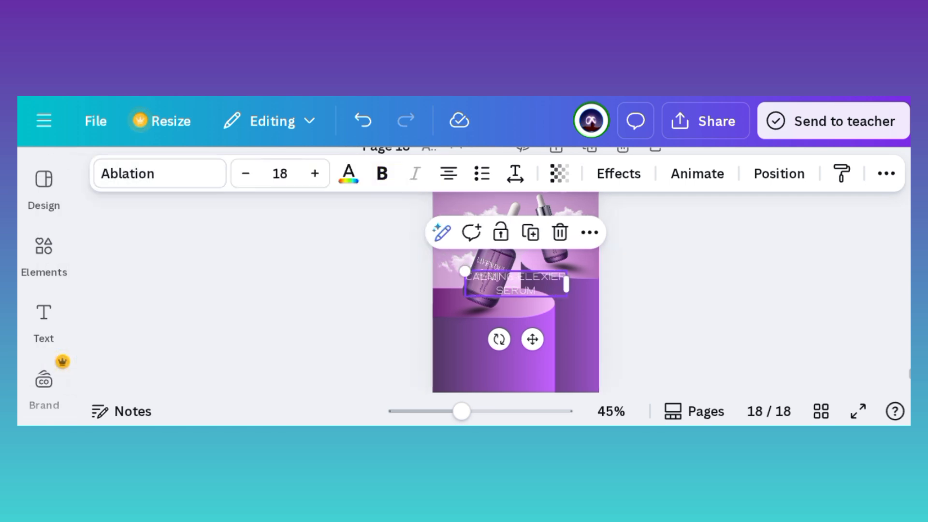
left_click(647, 299)
Step: Shrink the subheading to a font size of 11.9 and move it directly below the "LAVENDULA" heading
left_click(498, 284)
left_click_drag(447, 271, 485, 187)
scroll(498, 314, "down", 1)
scroll(497, 290, "up", 1)
scroll(497, 290, "up", 2)
left_click_drag(485, 261, 465, 260)
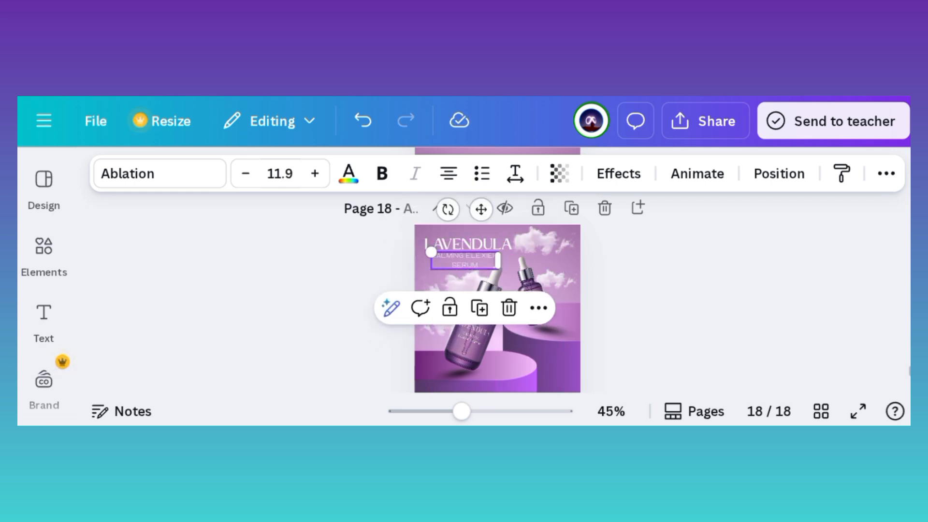
Step: Shrink the subheading slightly more and centre it under the "LAVENDULA" heading
scroll(497, 265, "up", 5)
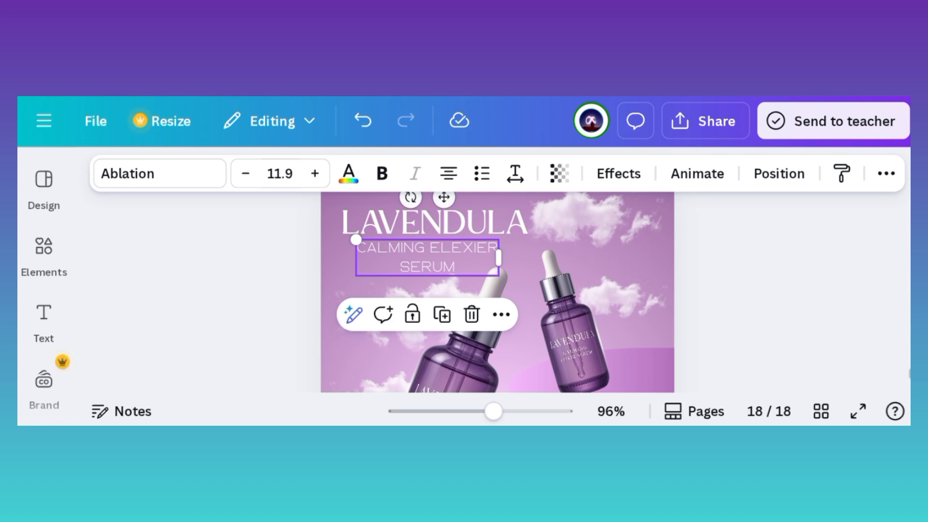
left_click_drag(356, 240, 379, 245)
left_click_drag(438, 259, 432, 257)
left_click(754, 294)
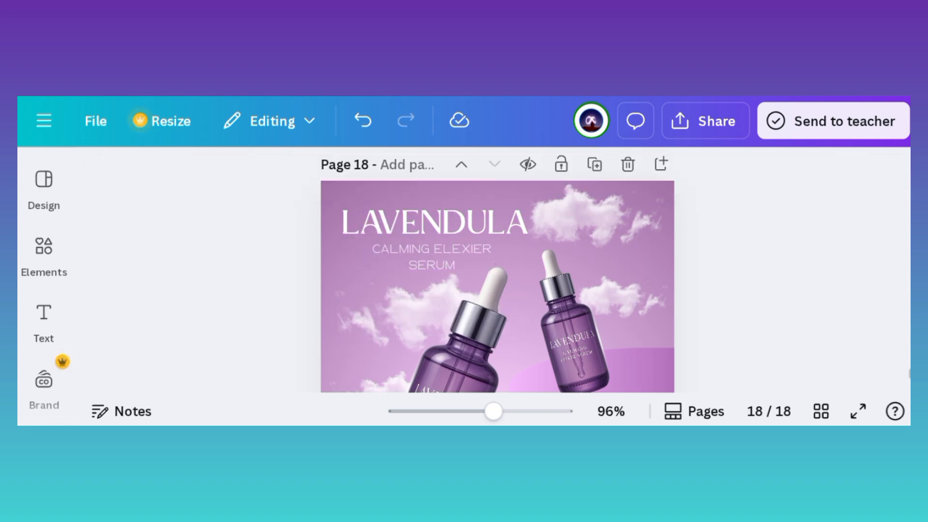
Step: Add a "Designed by:" credit with the designer's handle and move it to the lower left of the front podium
scroll(497, 285, "down", 3)
scroll(498, 285, "down", 5)
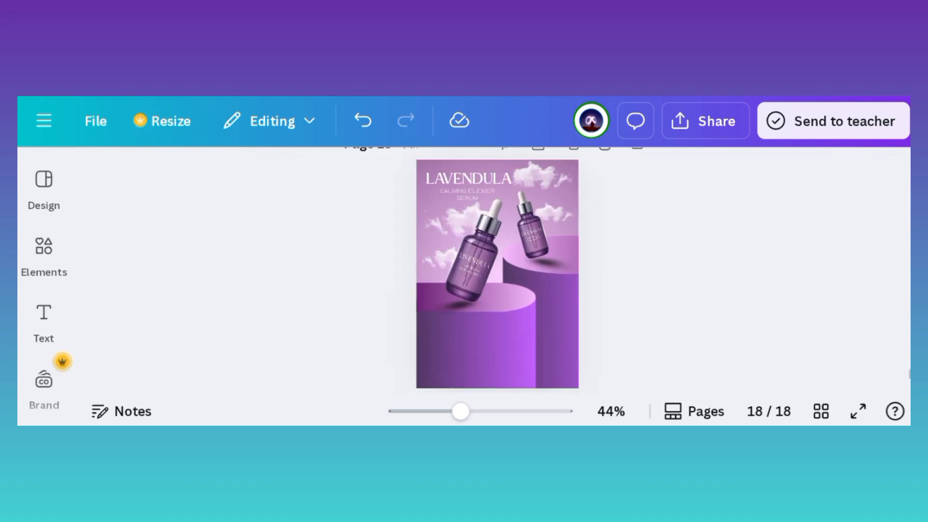
left_click(44, 322)
left_click(244, 355)
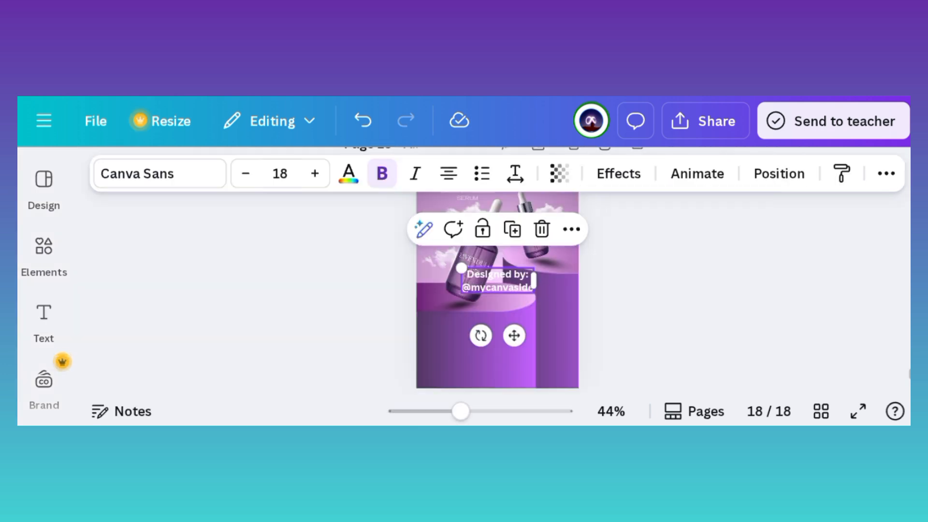
left_click_drag(498, 281, 460, 367)
Step: Change the "Designed by:" credit's font to Alice
left_click(160, 174)
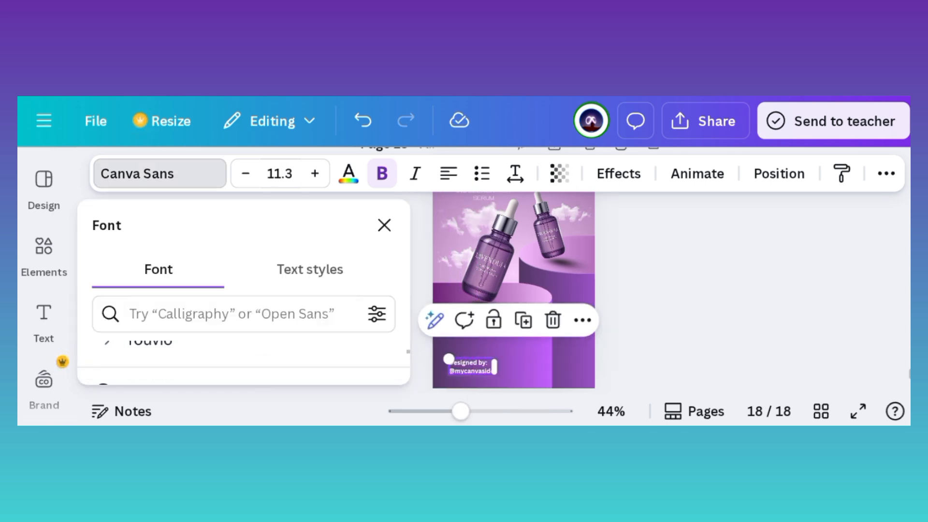
left_click(145, 350)
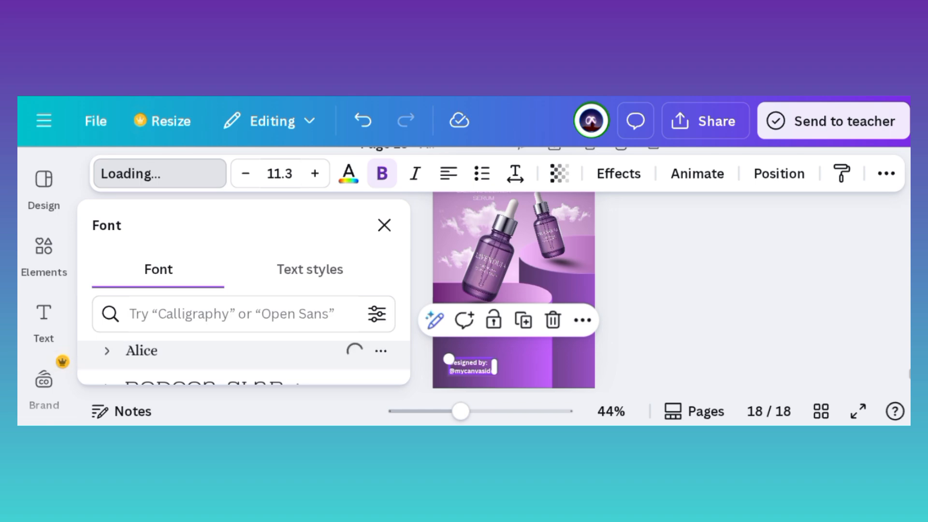